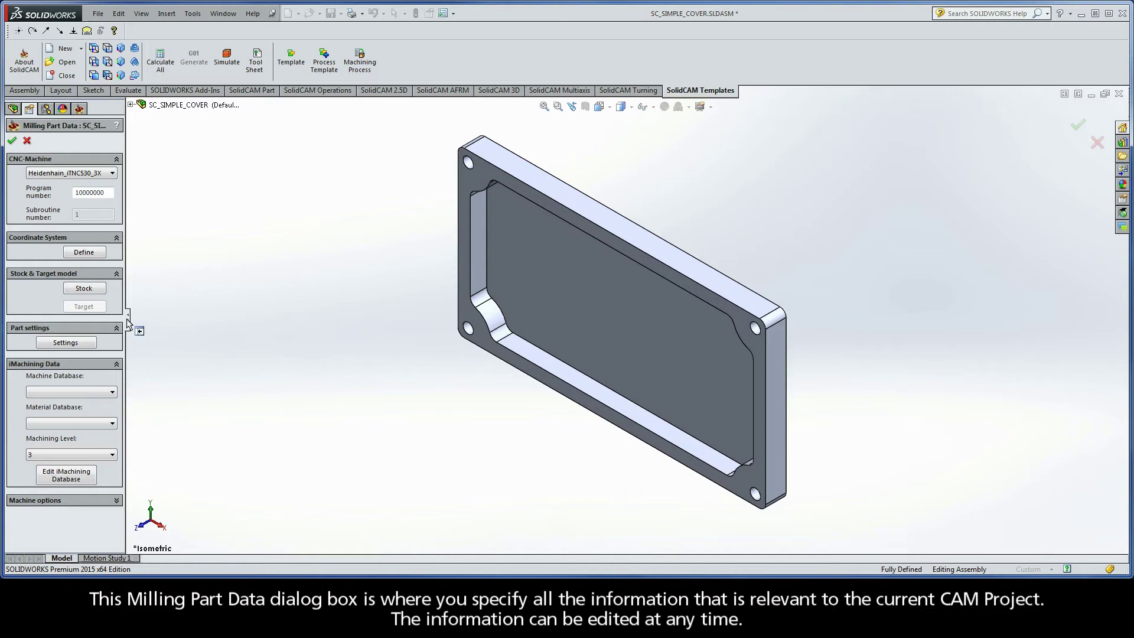
- Drag the Milling Part Data panel's splitter to the right to widen its fields
left_click_drag(127, 322, 148, 324)
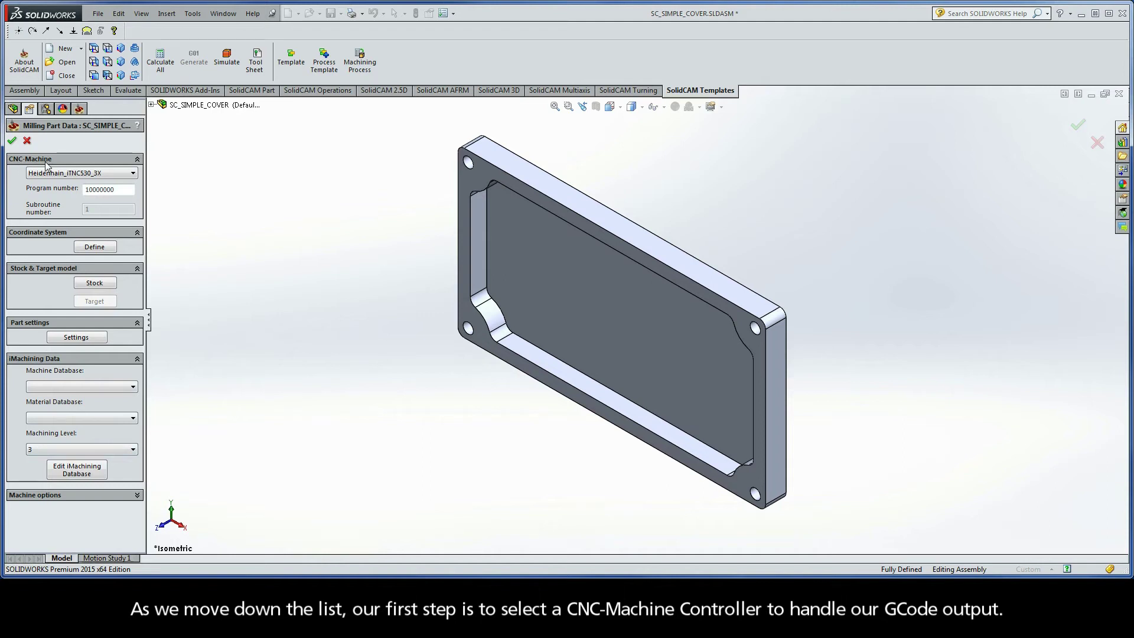
- Choose gMilling_Haas_3x as the CNC-Machine and set the program number to 1000
left_click(127, 173)
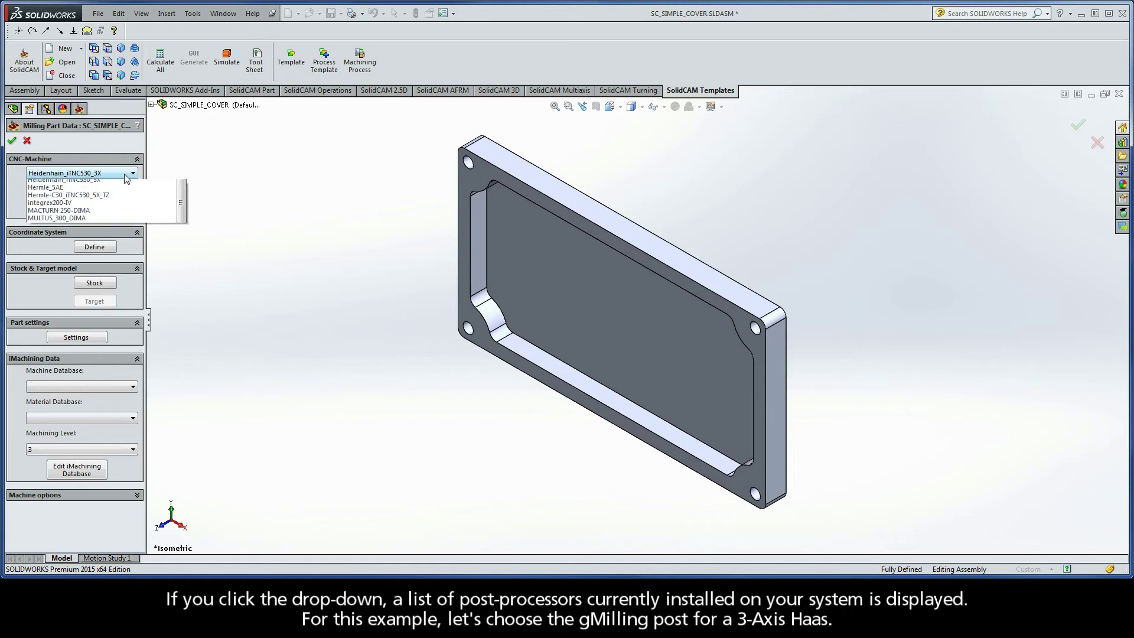
left_click_drag(182, 366, 181, 329)
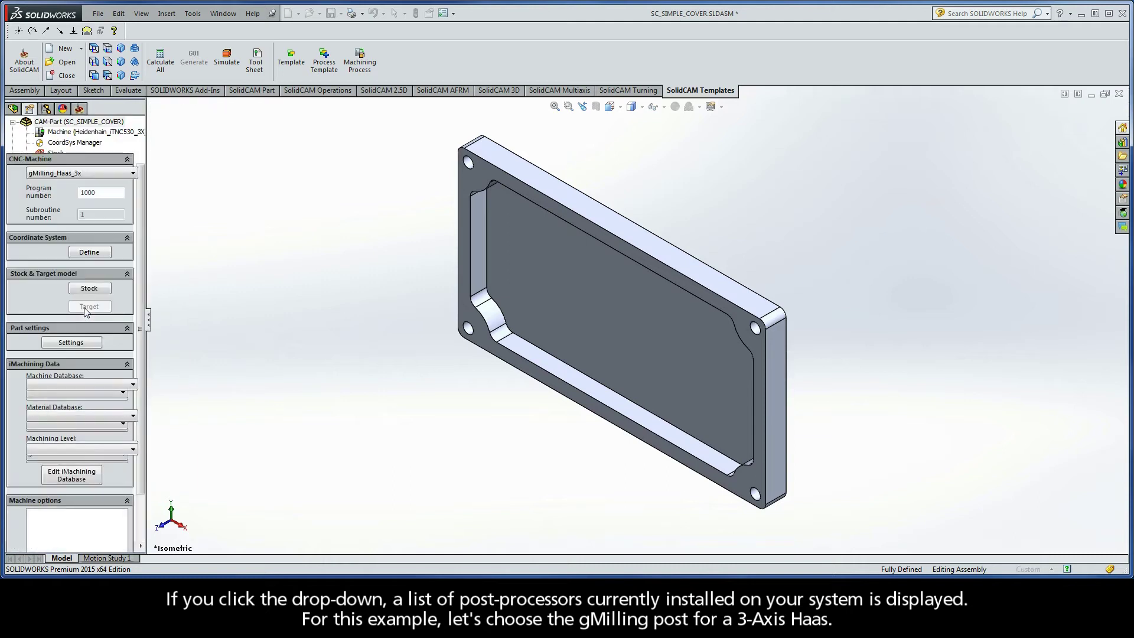
double_click(105, 194)
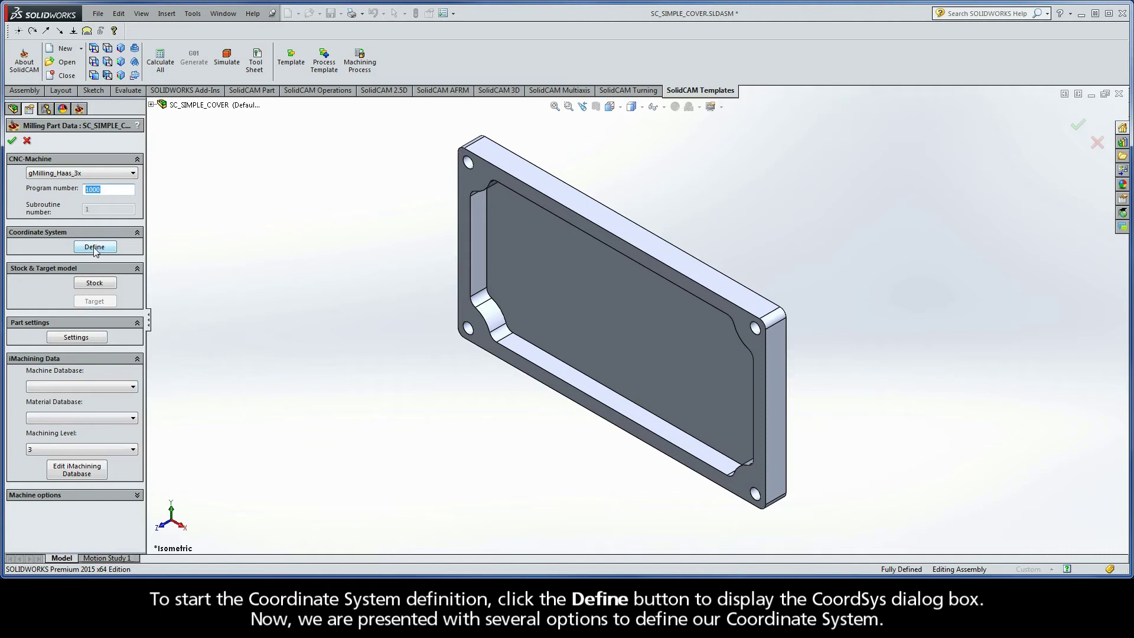
- Define a coordinate system with Select face on the part's front face
left_click(94, 247)
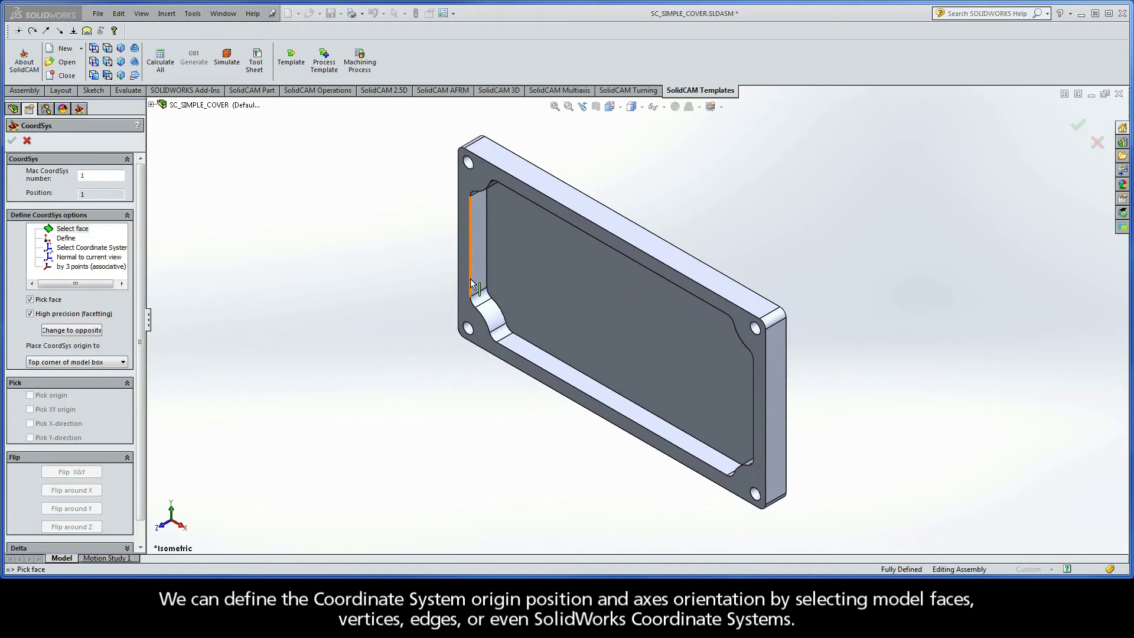
left_click(72, 231)
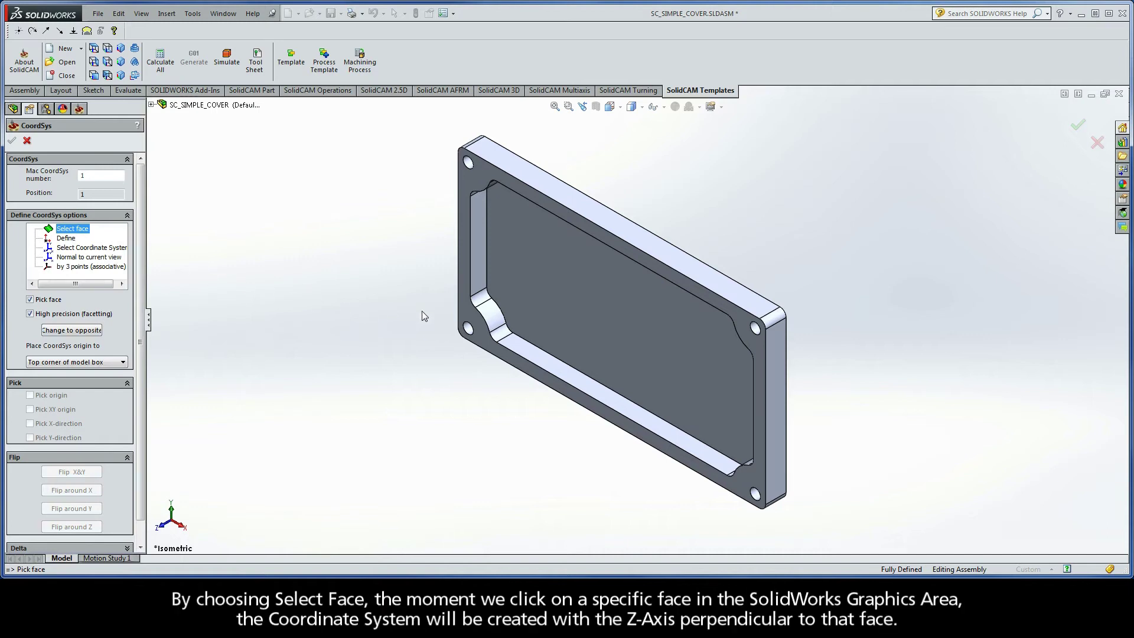
left_click(467, 316)
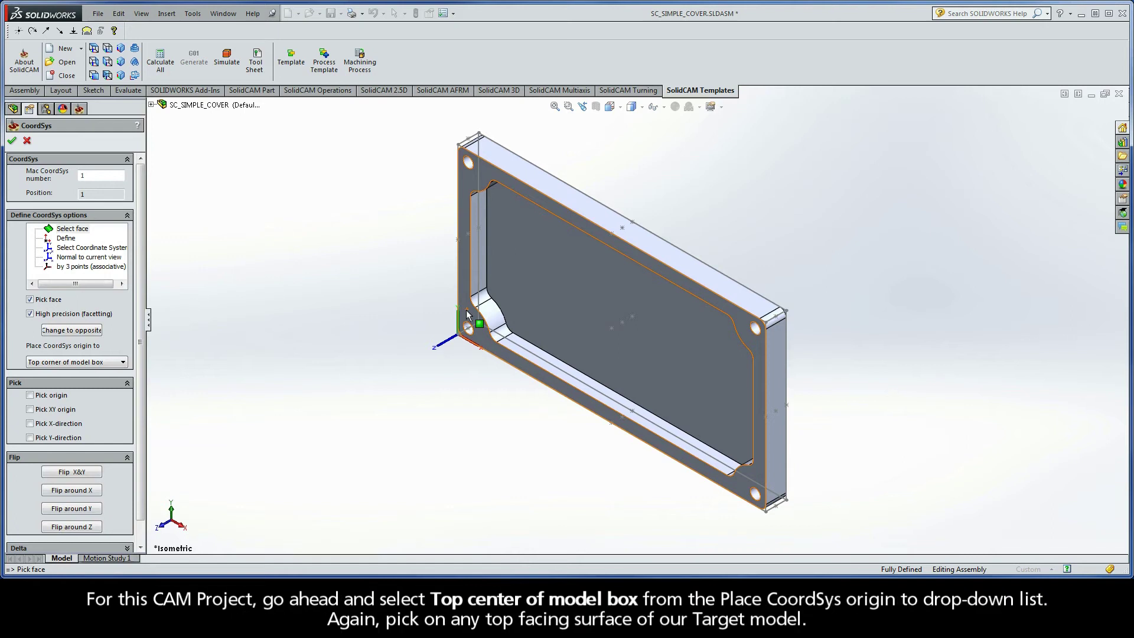
- Place the coordinate system origin at 'Top center of model box' using the top face
left_click(106, 363)
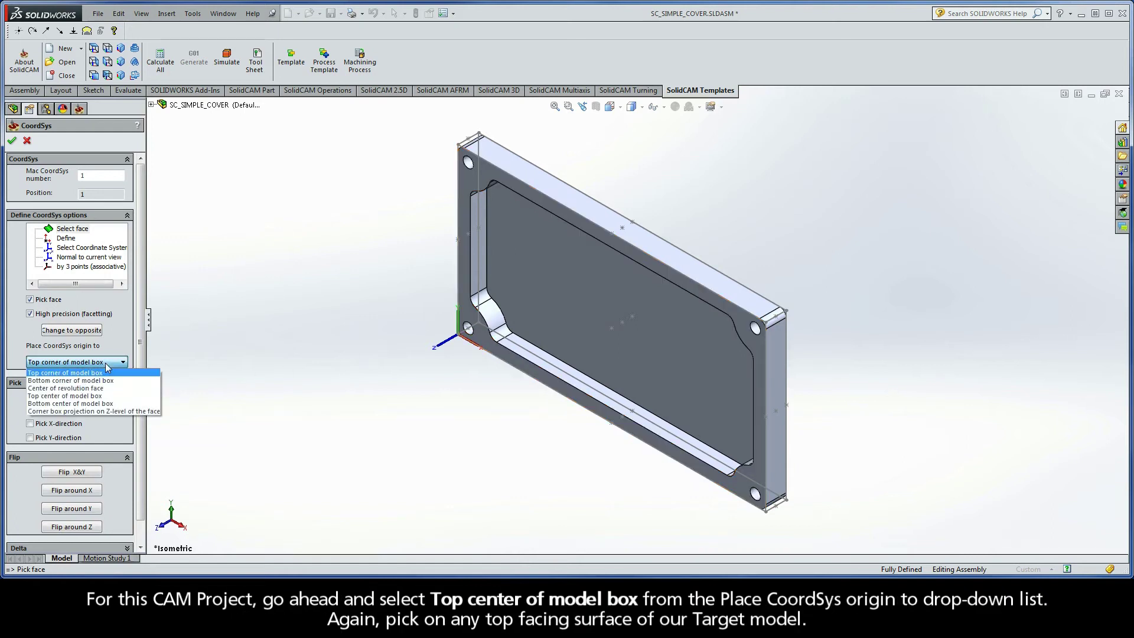
left_click(99, 396)
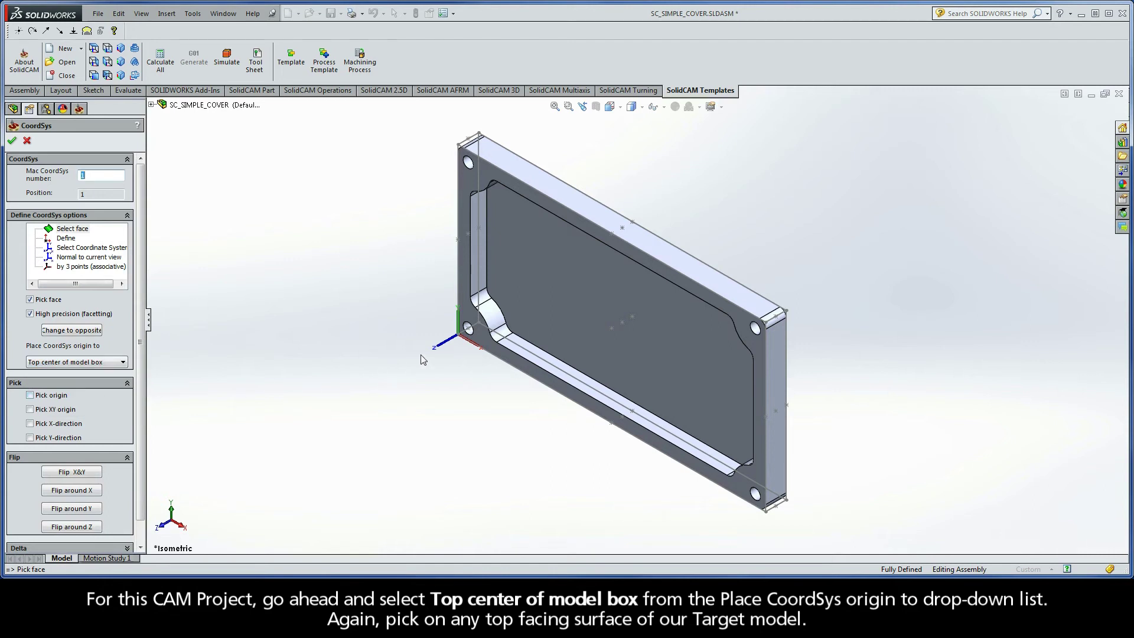
left_click(465, 314)
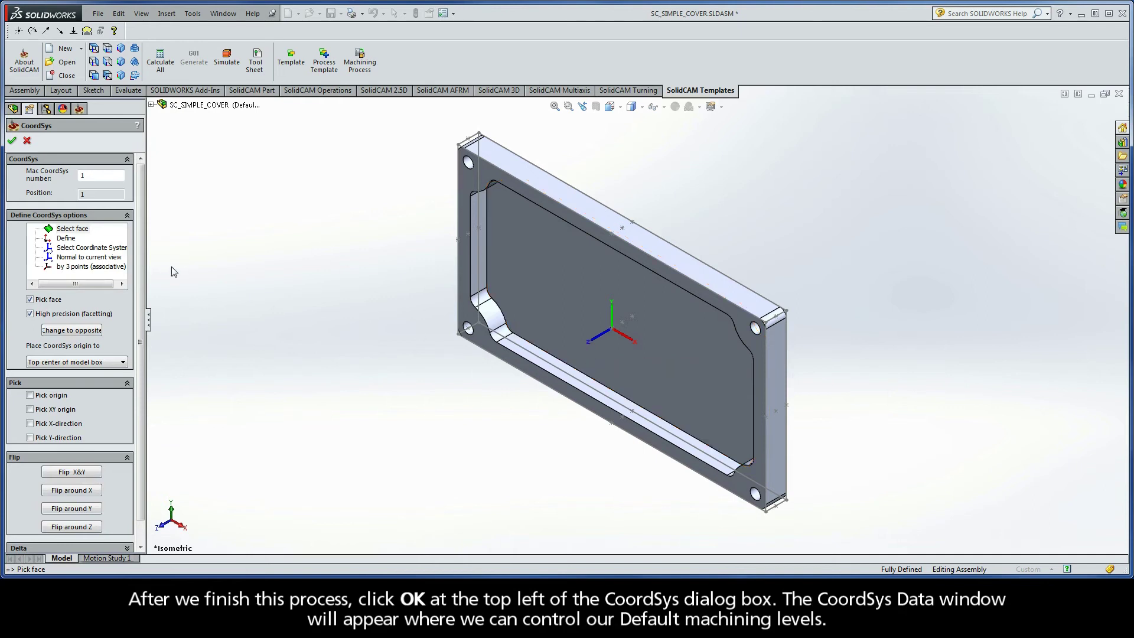
- Accept the coordinate system and review levels: tool start 120, clearance 25, upper 0, lower -10
left_click(12, 140)
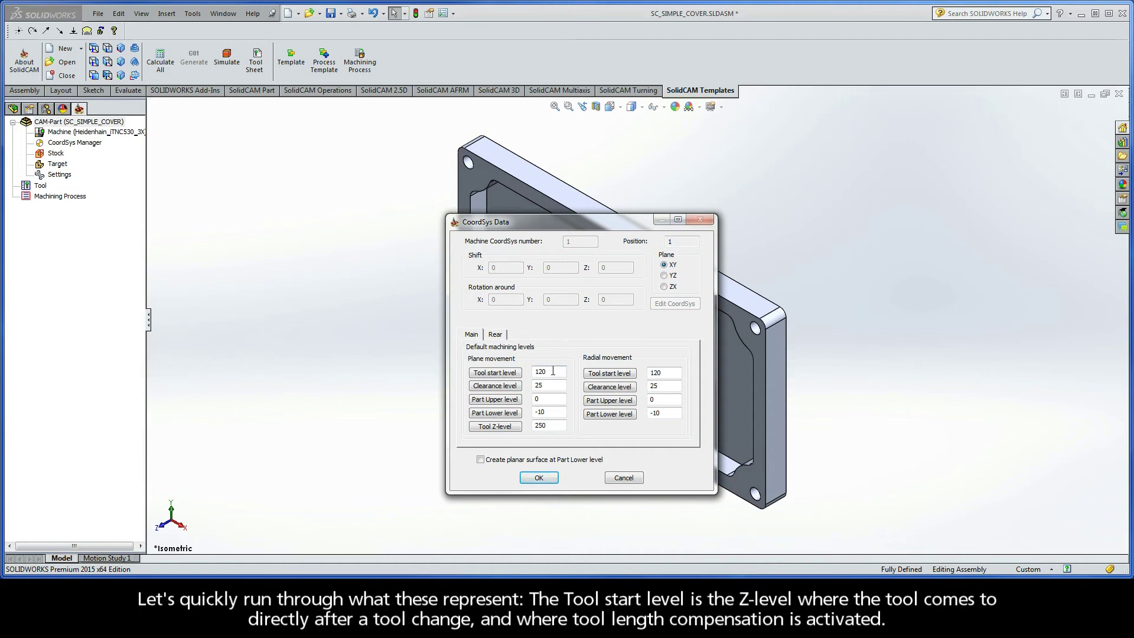
left_click_drag(545, 372, 529, 378)
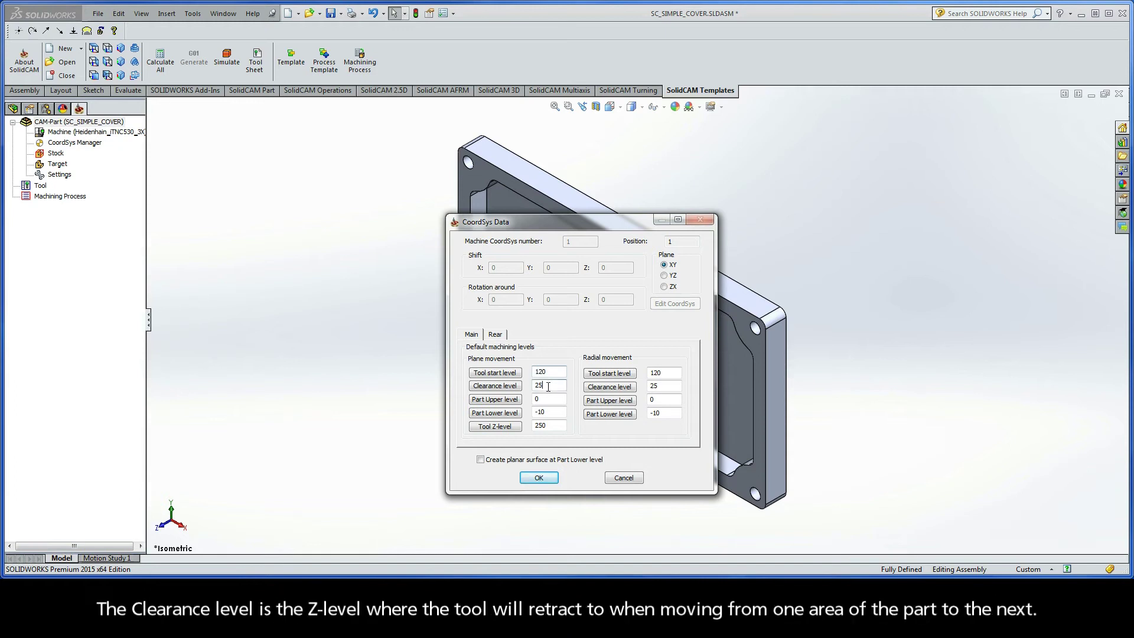
left_click_drag(549, 385, 529, 386)
key("Tab")
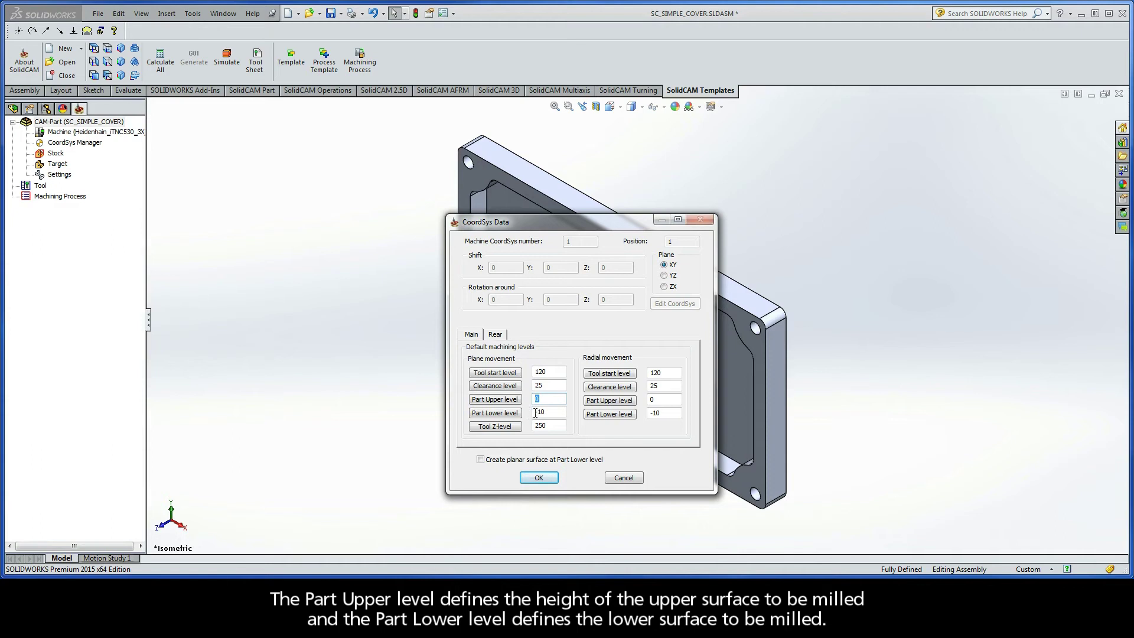
key("Tab")
- Confirm the default CoordSys Data levels and close CoordSys Manager with MAC 1 defined
left_click(539, 478)
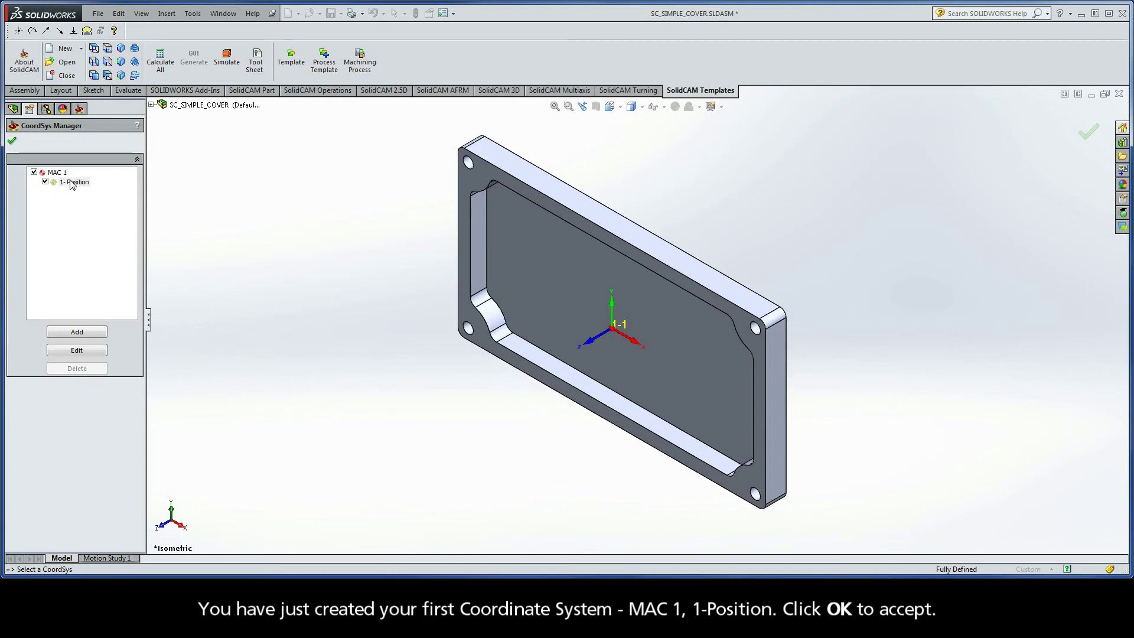
left_click(12, 142)
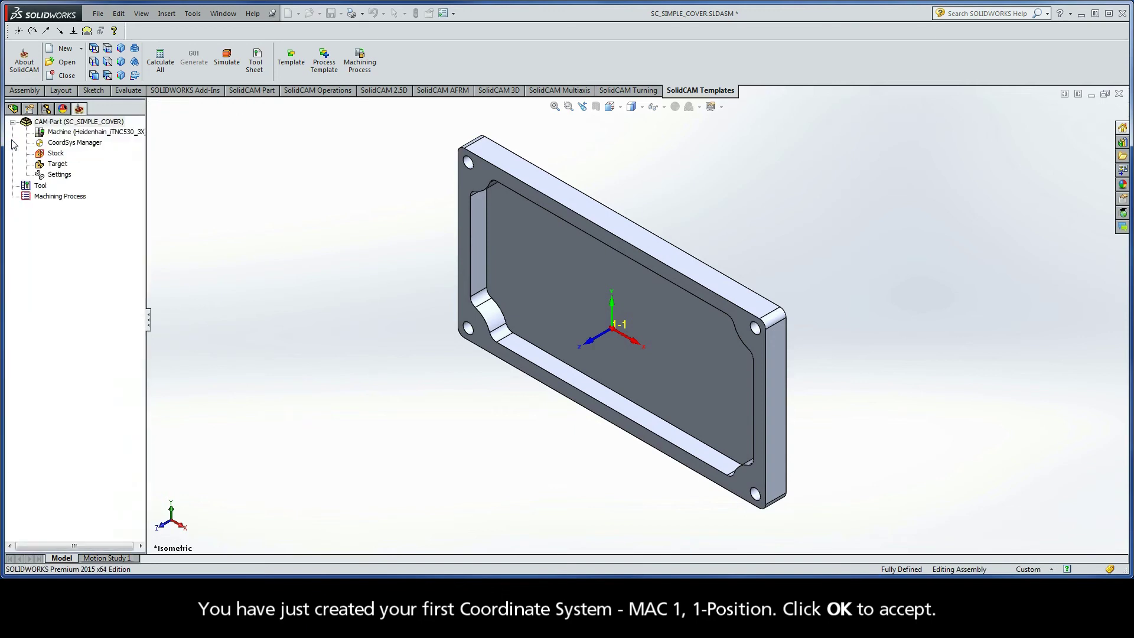
- Switch to the isometric view and start a stock model defined by Box
left_click(120, 50)
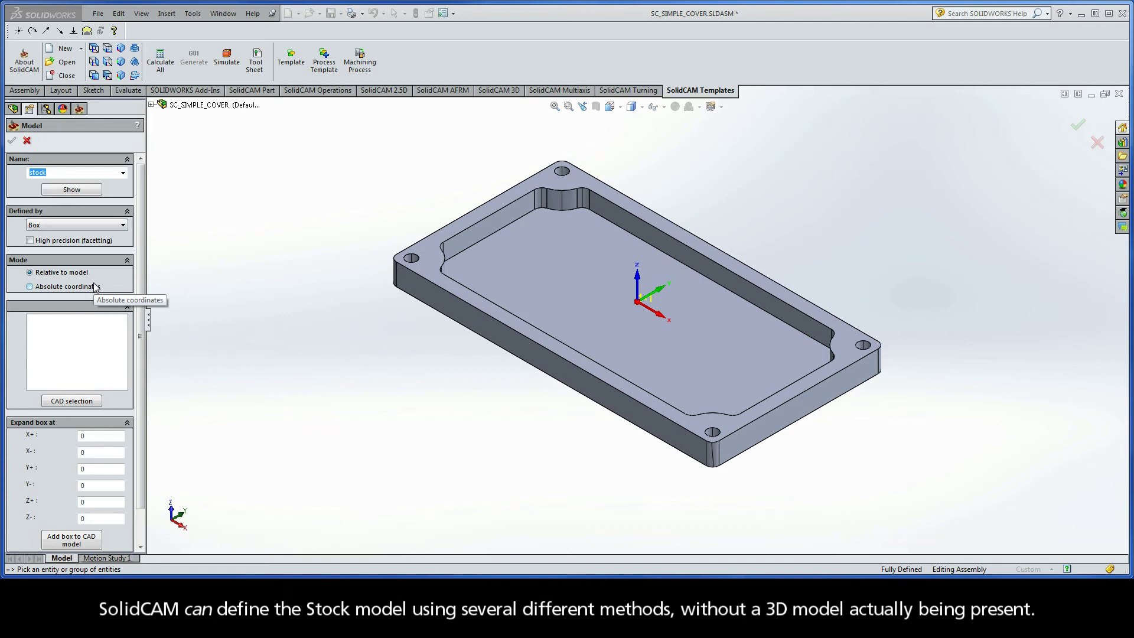
left_click(61, 225)
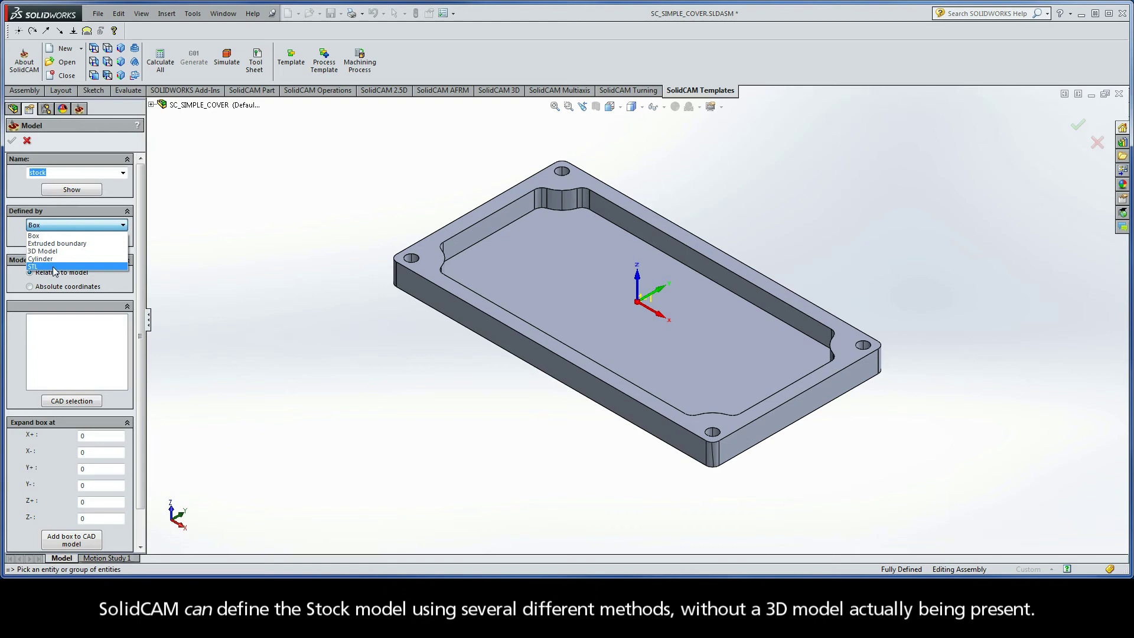
left_click(51, 236)
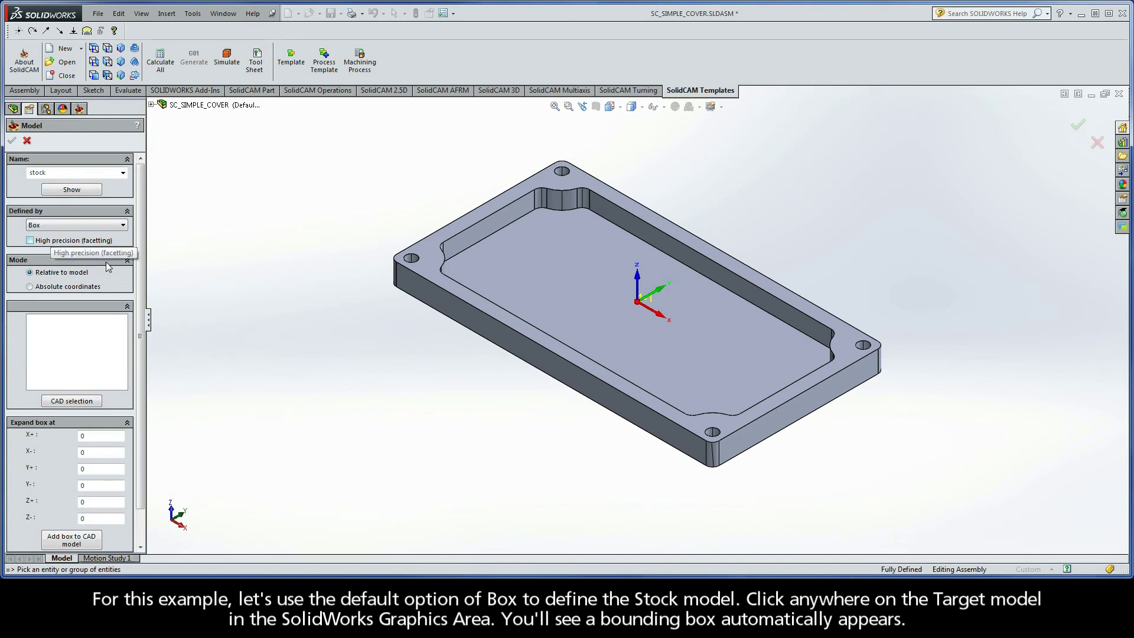
- Build the stock box around the part, expanding it 2 mm on X+, X-, Y+ and Y-
left_click(431, 260)
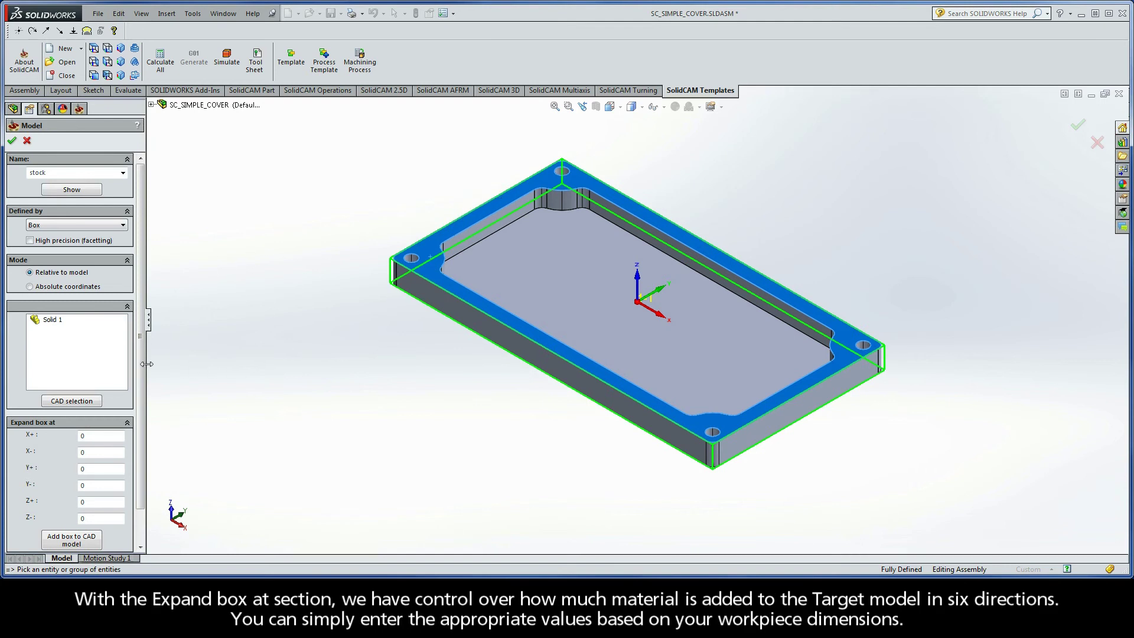
left_click_drag(140, 363, 140, 423)
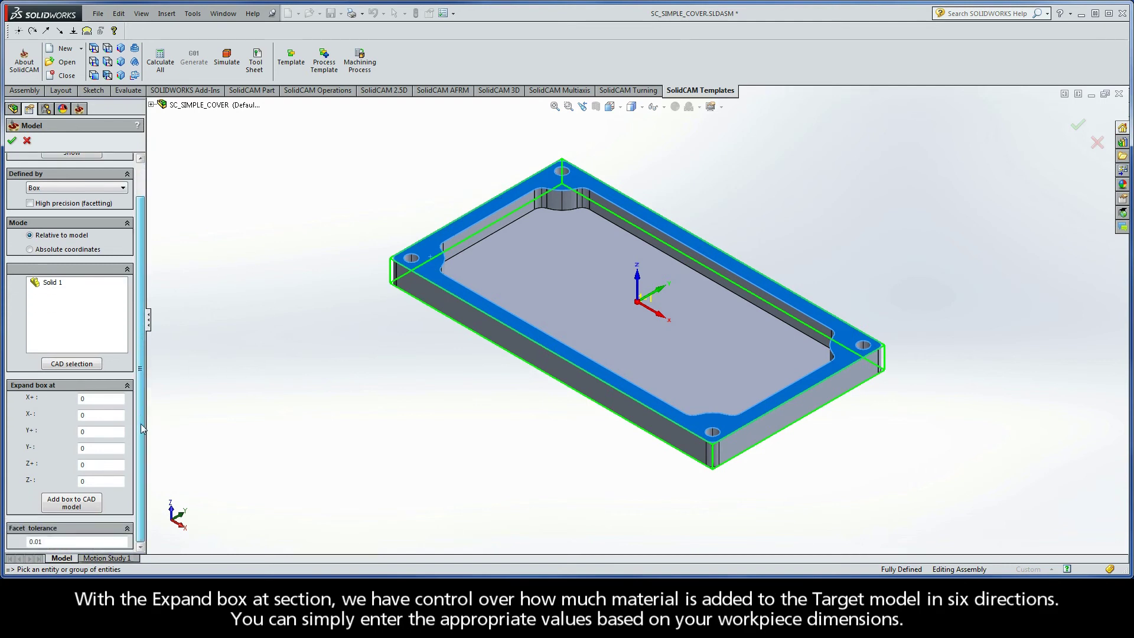
double_click(91, 398)
key("Tab")
type("2")
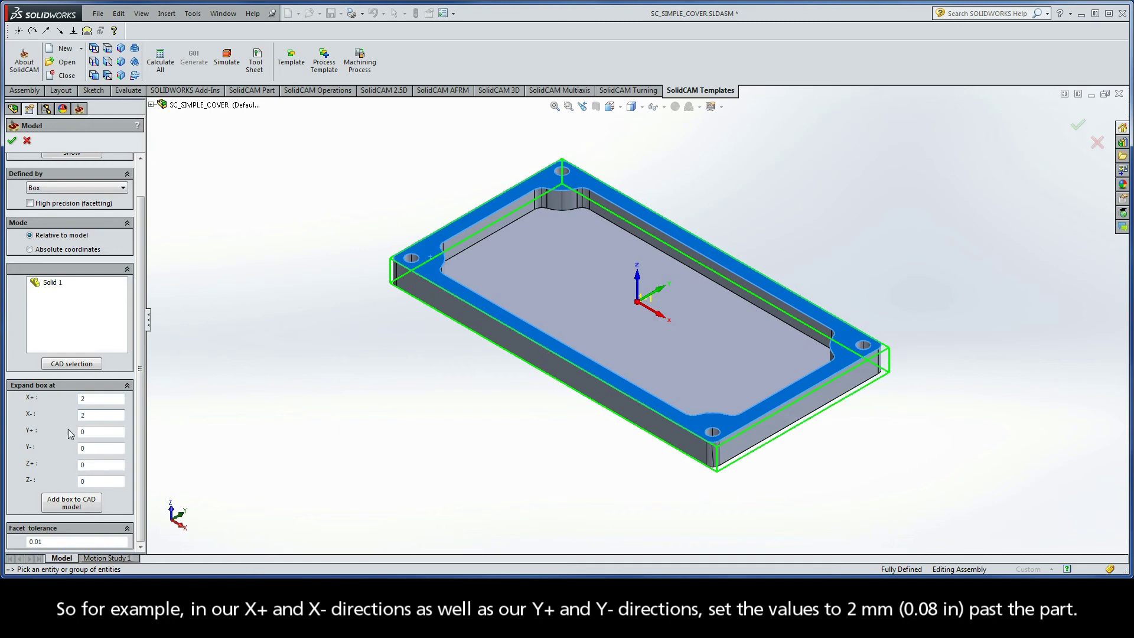
double_click(91, 431)
type("2")
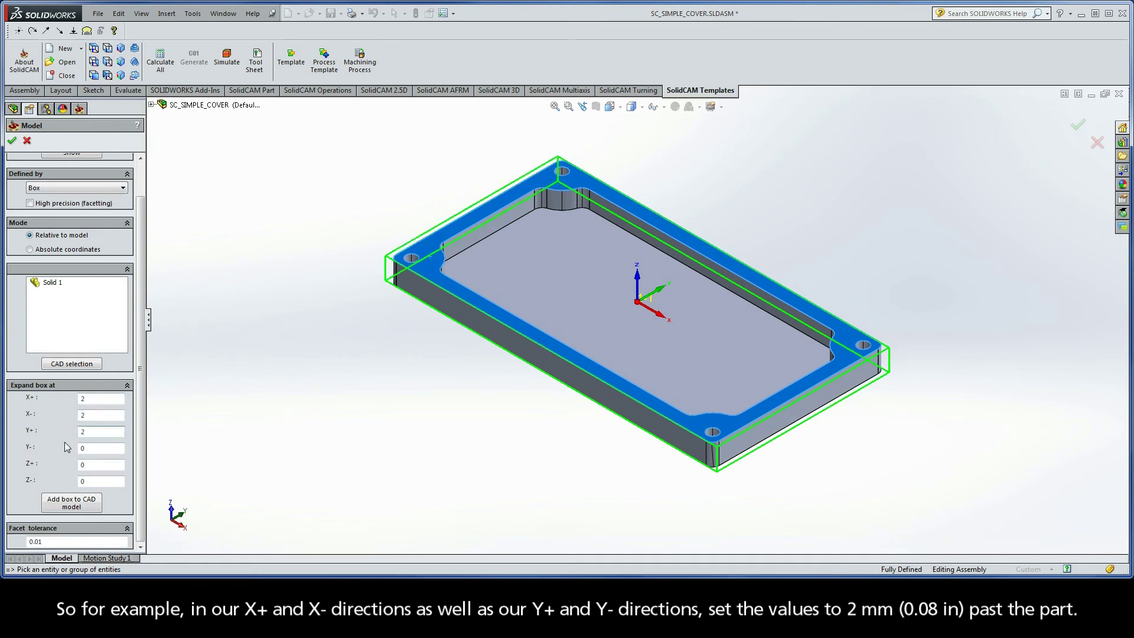
key("Tab")
type("2")
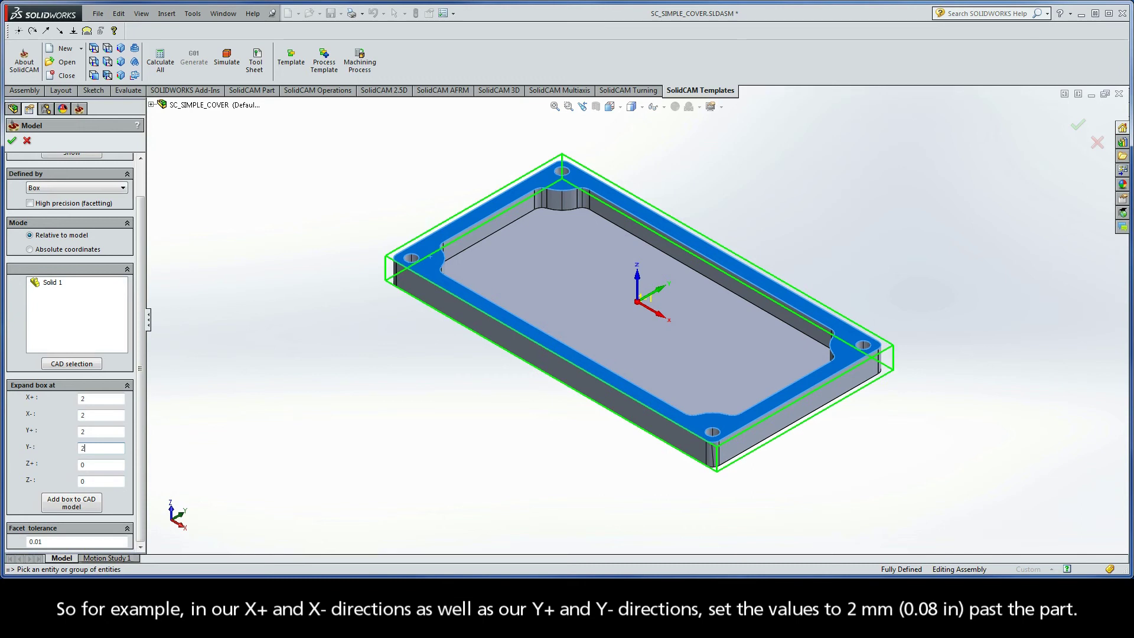
- Set the stock box expansion to 0.5 mm on Z+ and 5 mm on Z-
left_click(97, 465)
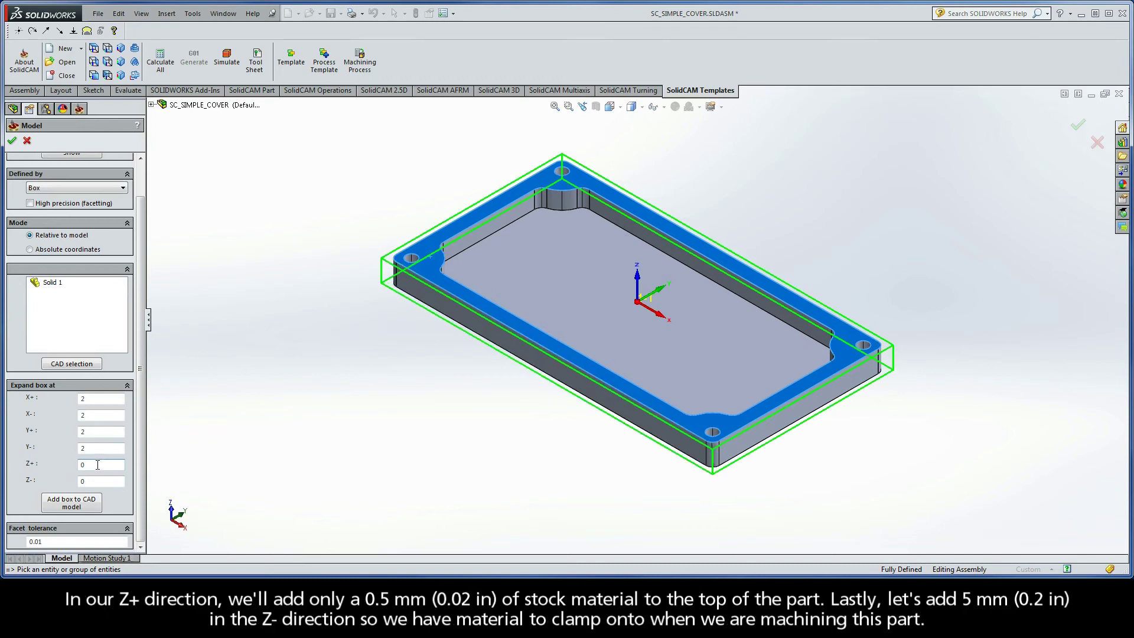
type(".5")
left_click(91, 480)
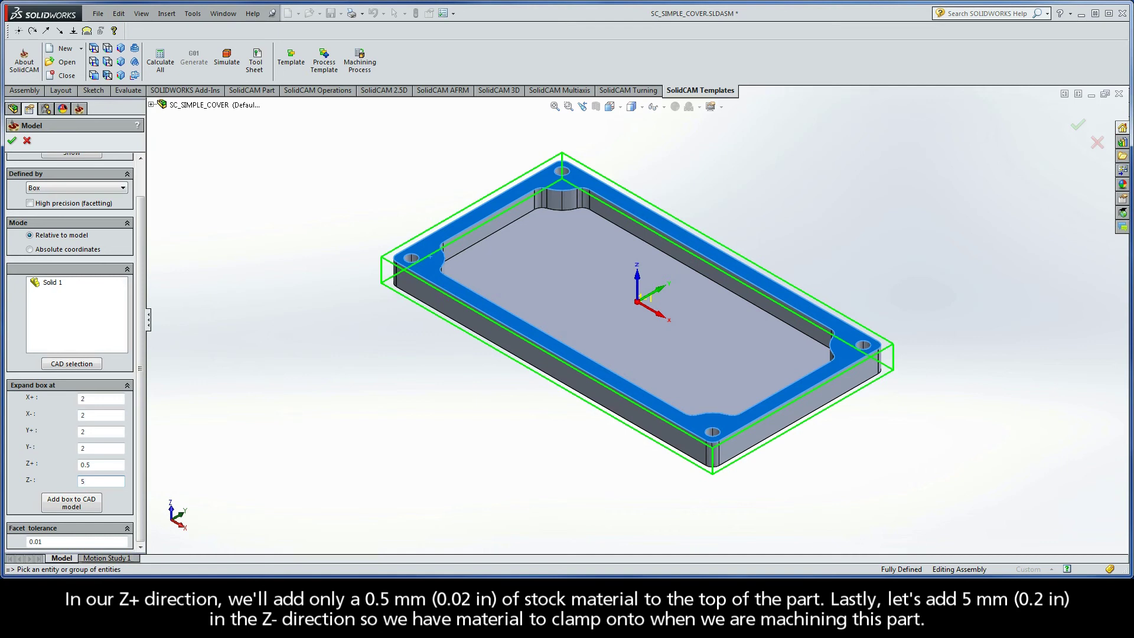
left_click(165, 474)
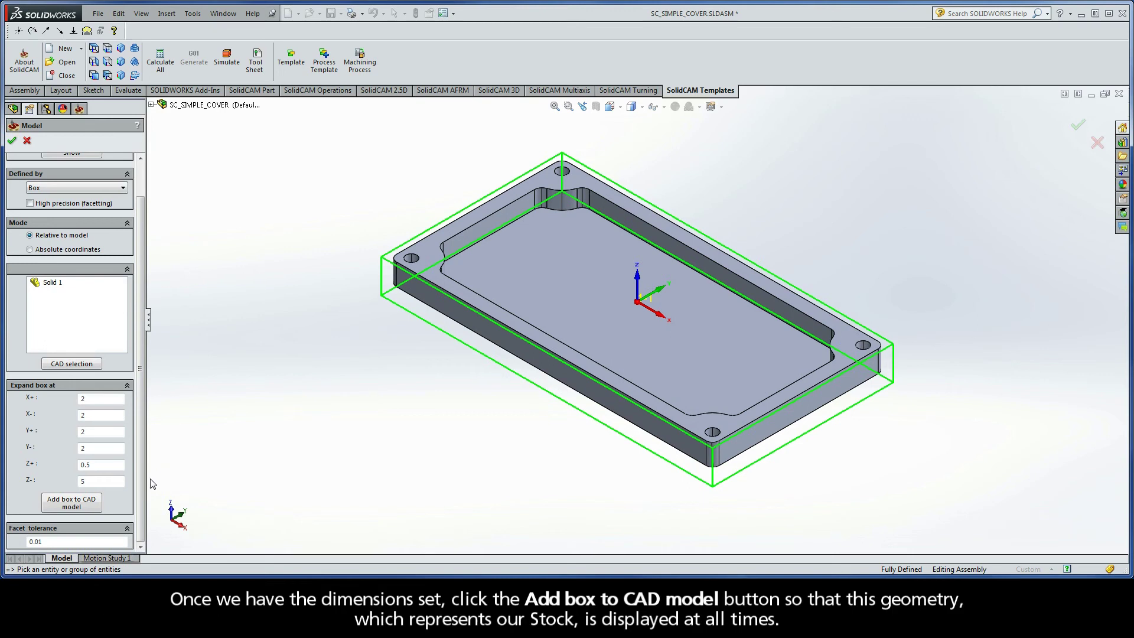
- Add the stock box to the CAD model and accept it as the stock
left_click(71, 503)
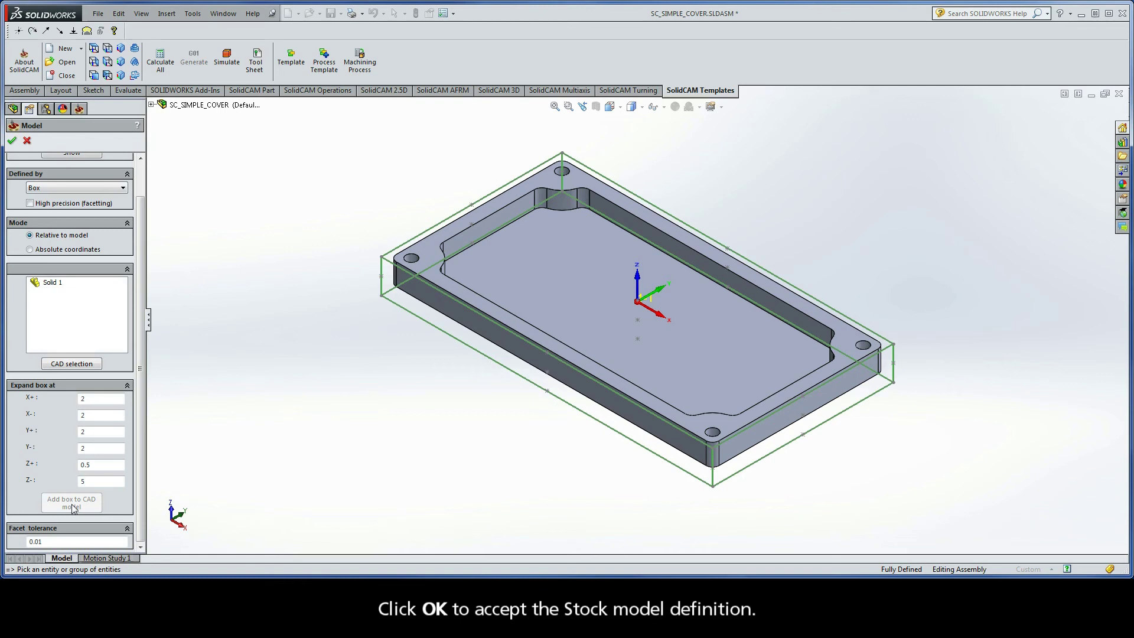
left_click(12, 141)
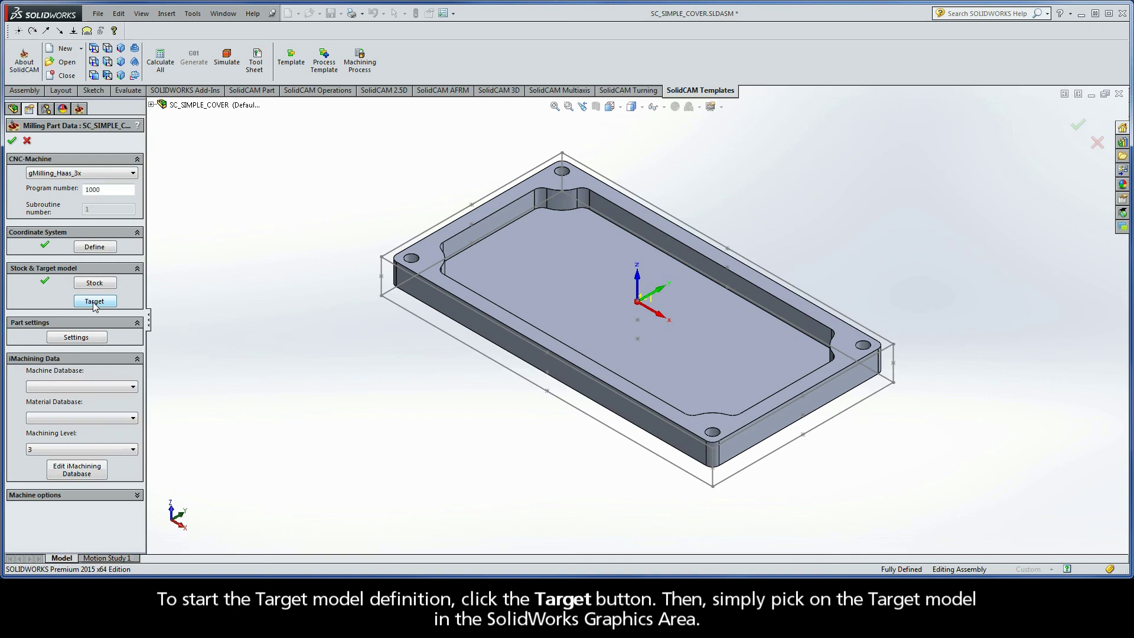
- Pick the cover part so Solid 1 becomes the target model, and accept it
left_click(94, 301)
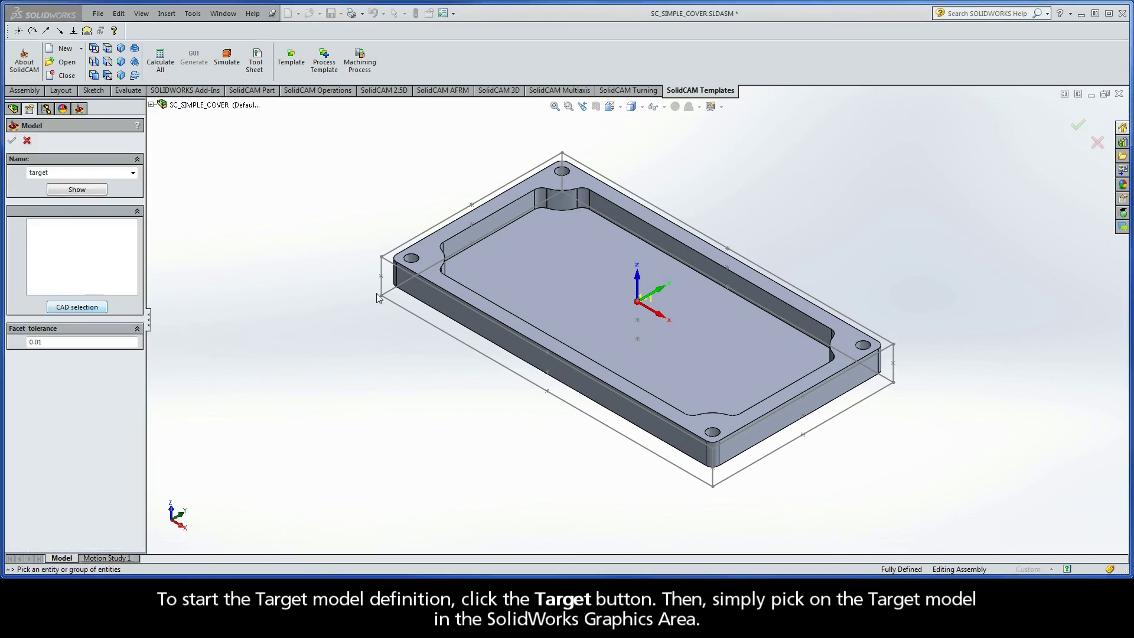
left_click(424, 254)
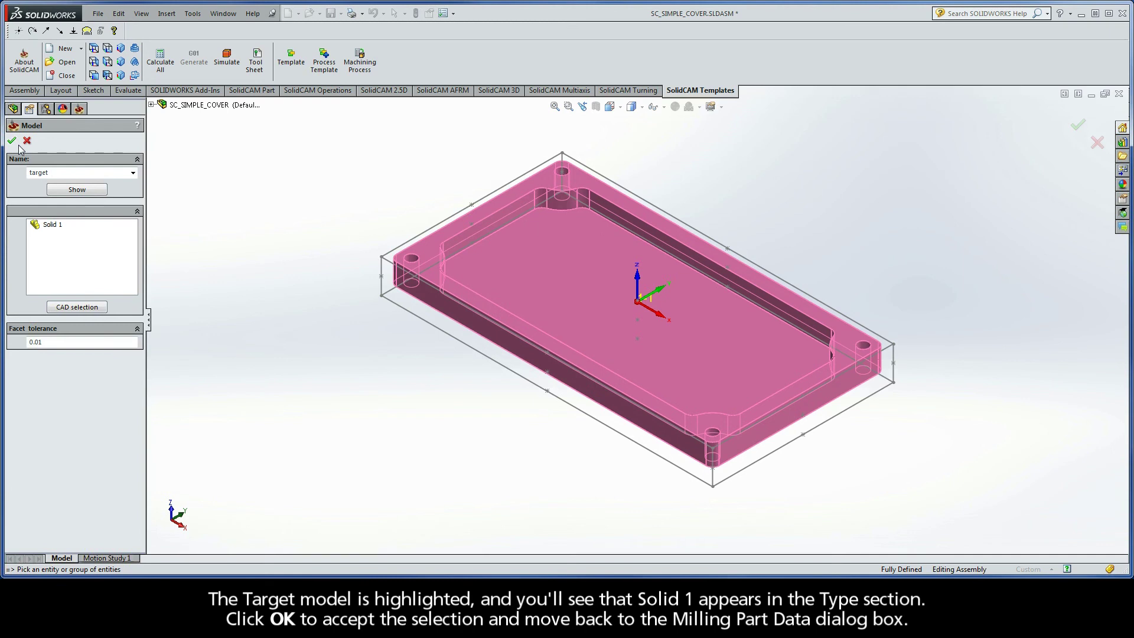
left_click(56, 227)
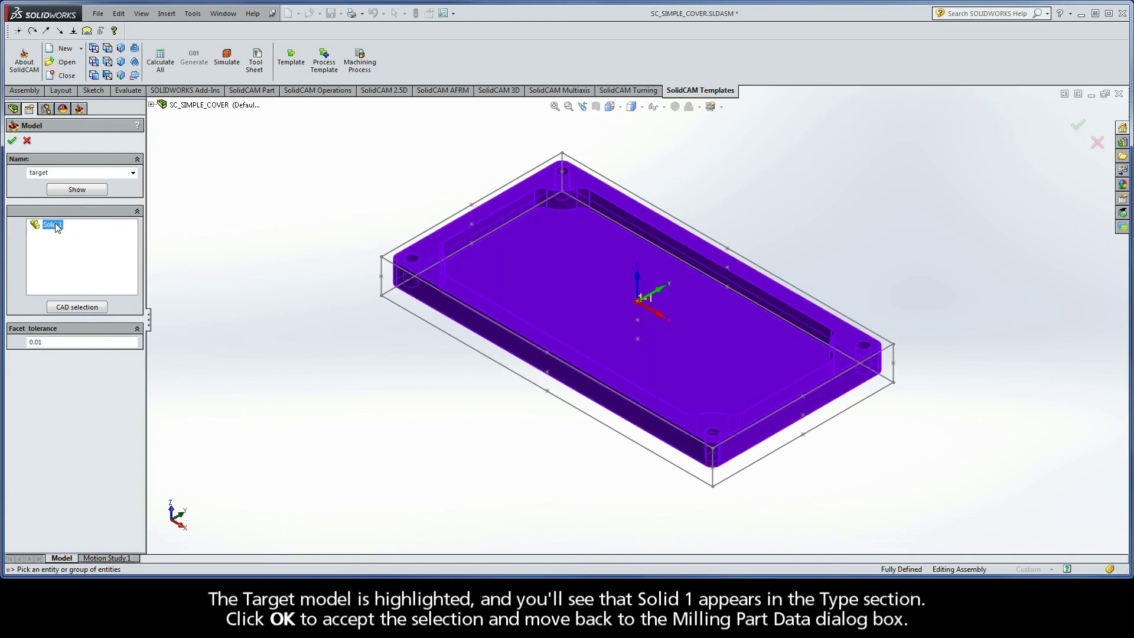
left_click(13, 141)
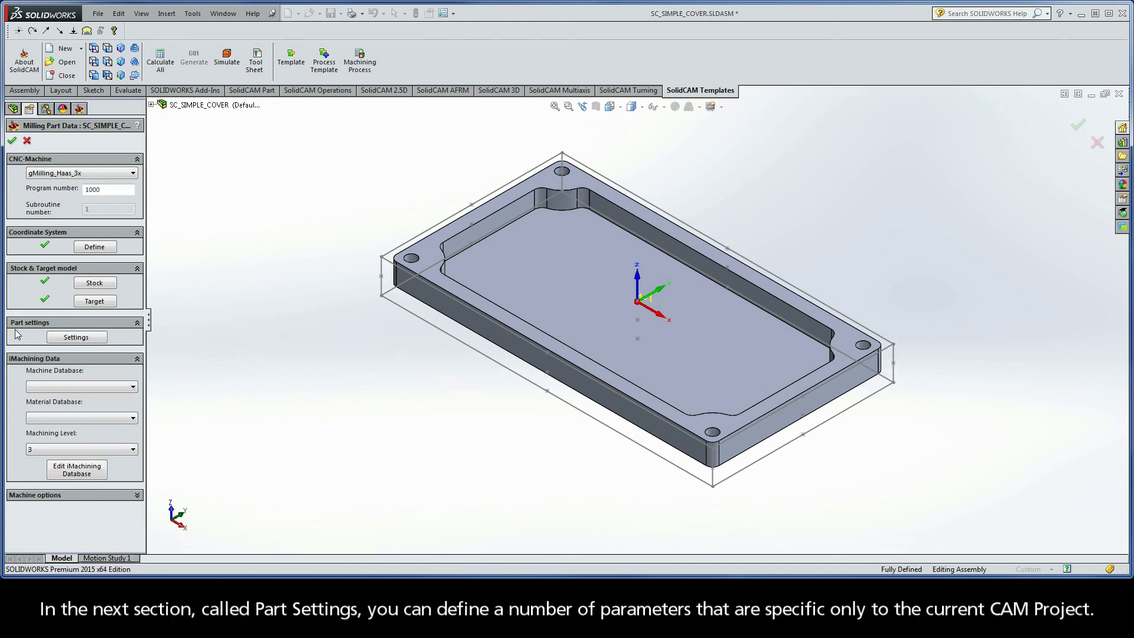
left_click(75, 339)
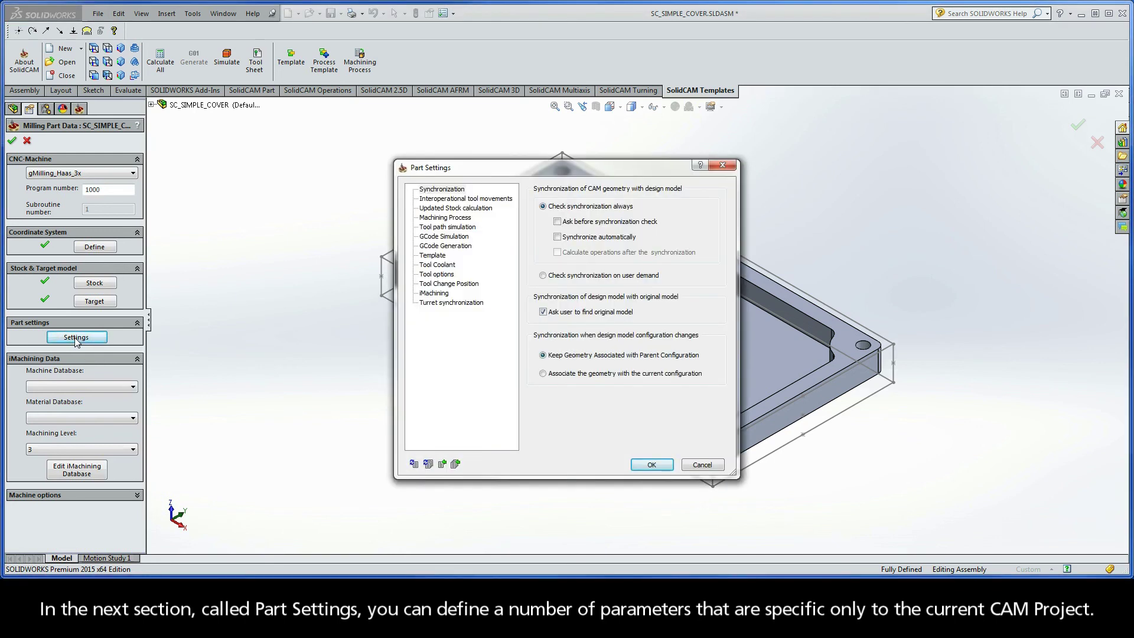
left_click(650, 464)
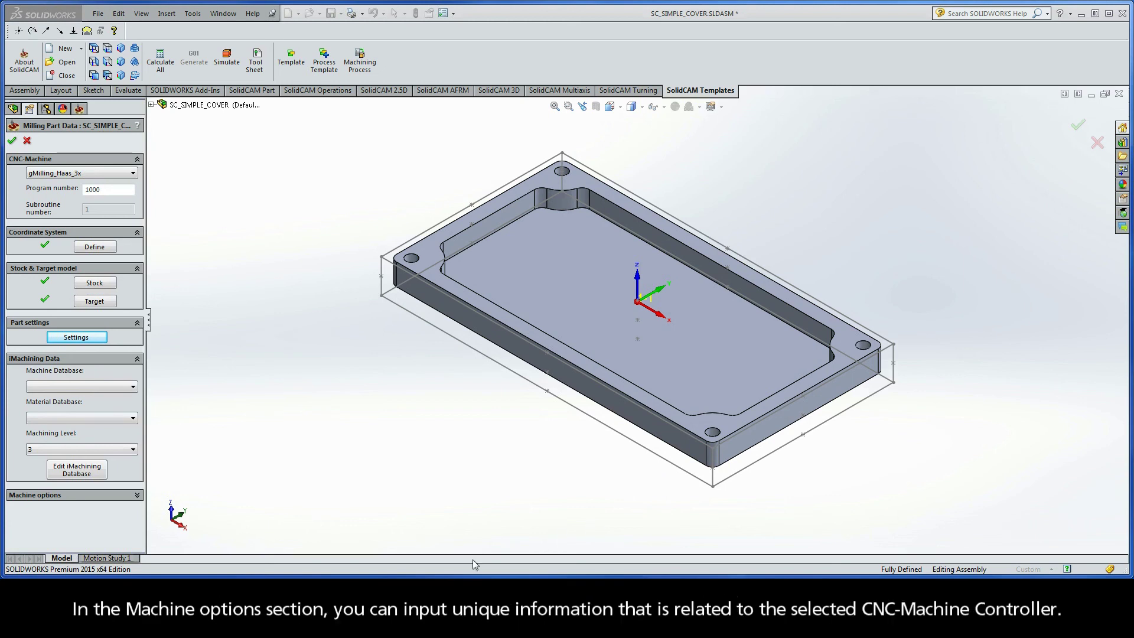
- Reveal the Machine options' work-offset method and number of fixtures, then return to the panel top
left_click(136, 494)
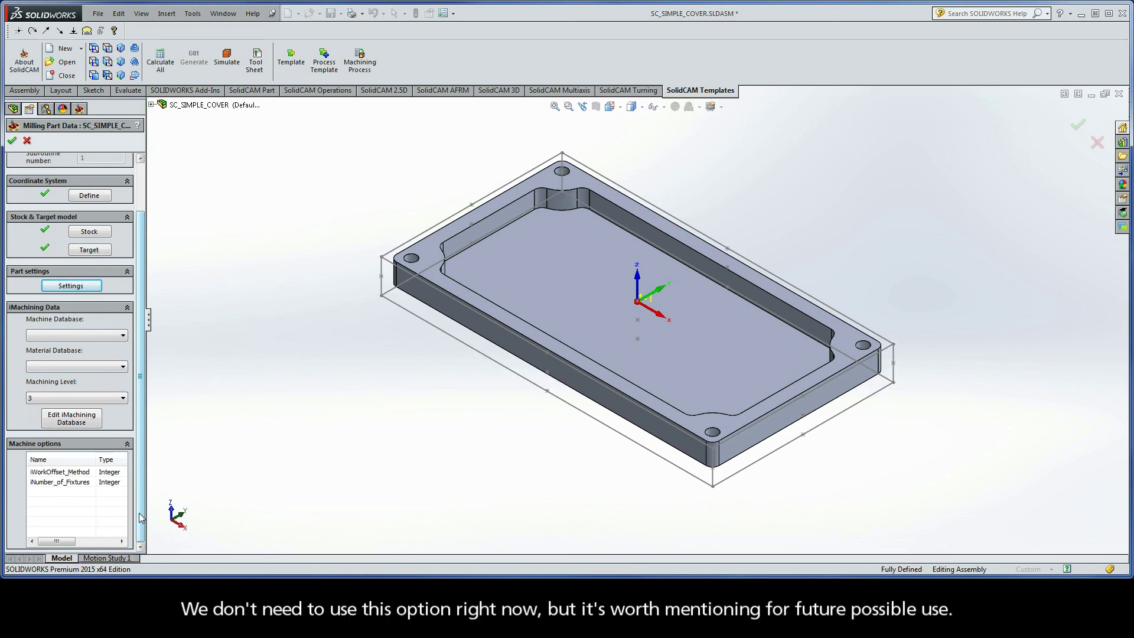
left_click_drag(141, 517, 130, 464)
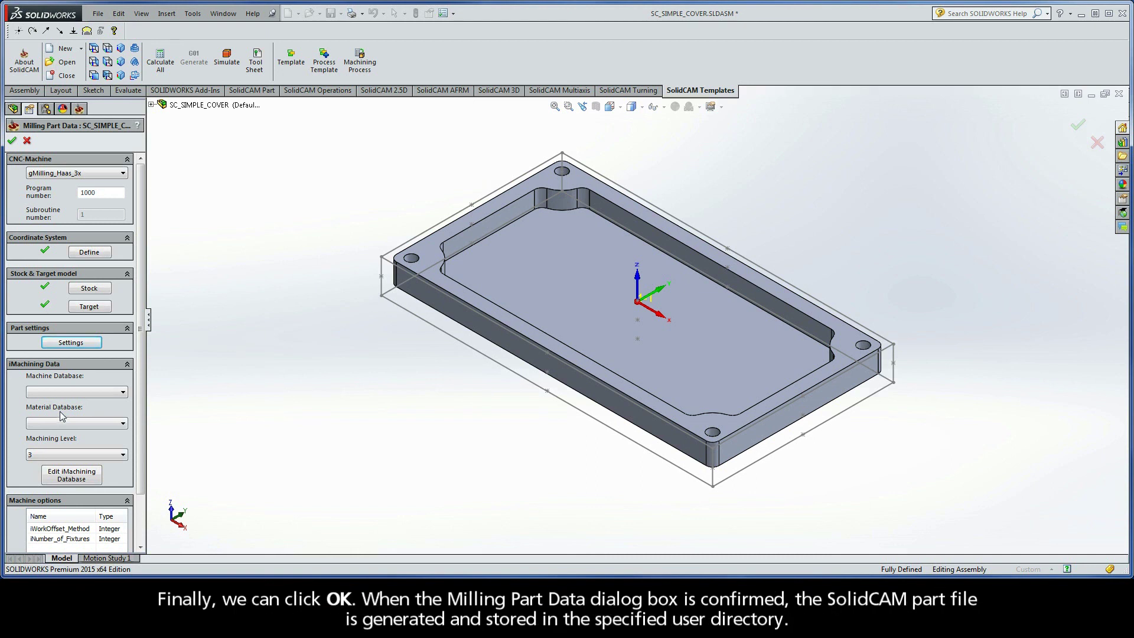
- Accept the Milling Part Data so CAM-Part SC_SIMPLE_COVER appears, then select its Operations branch
left_click(12, 141)
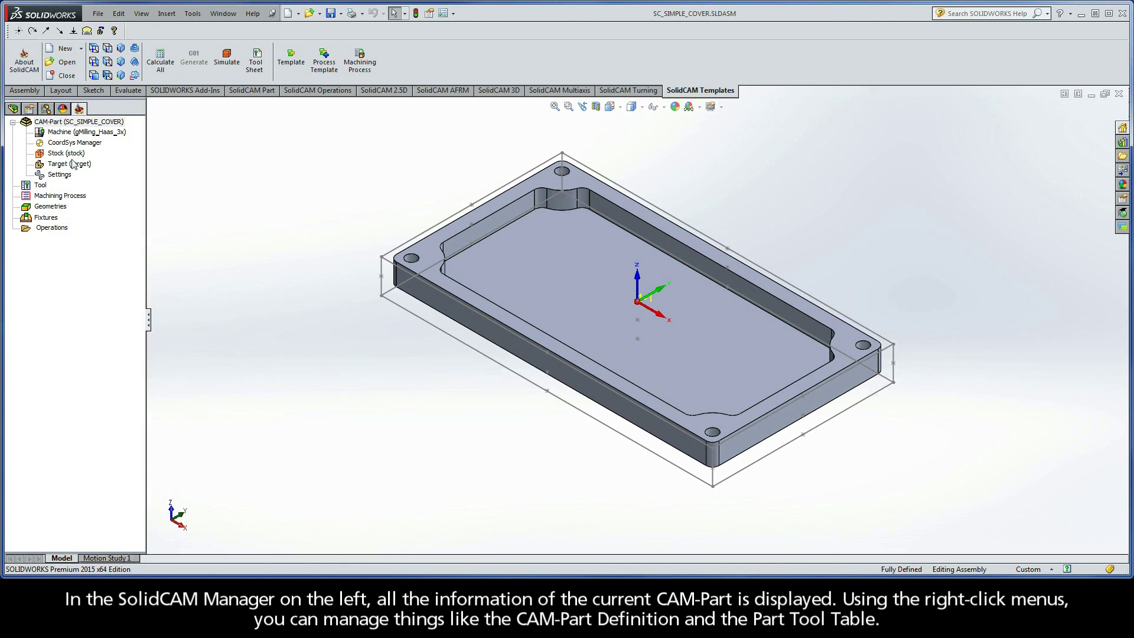
right_click(76, 125)
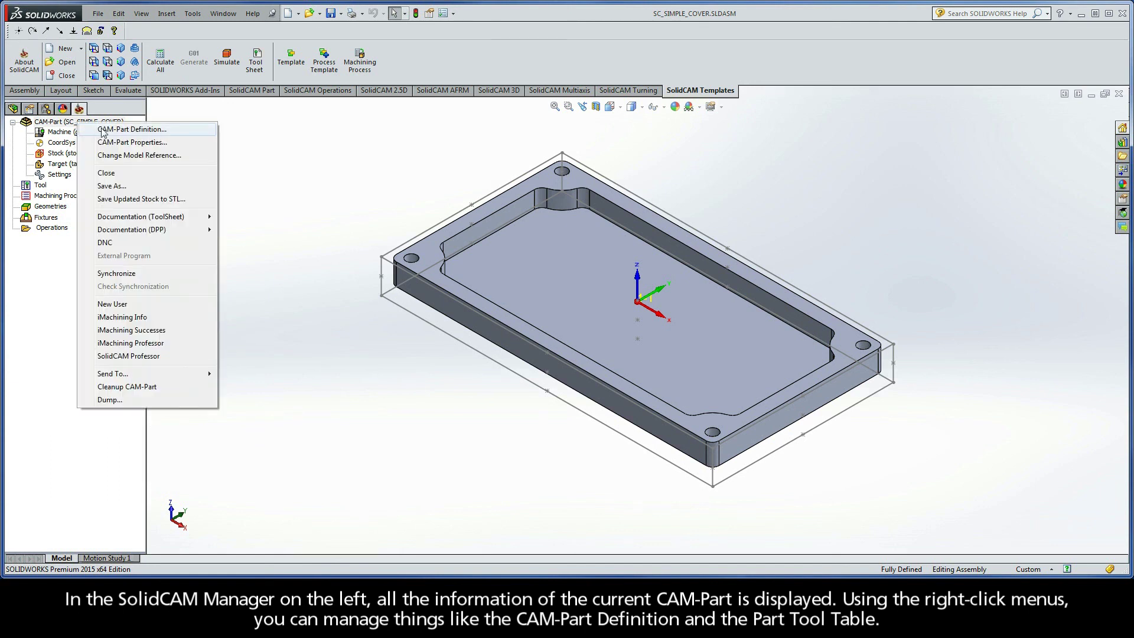
right_click(45, 185)
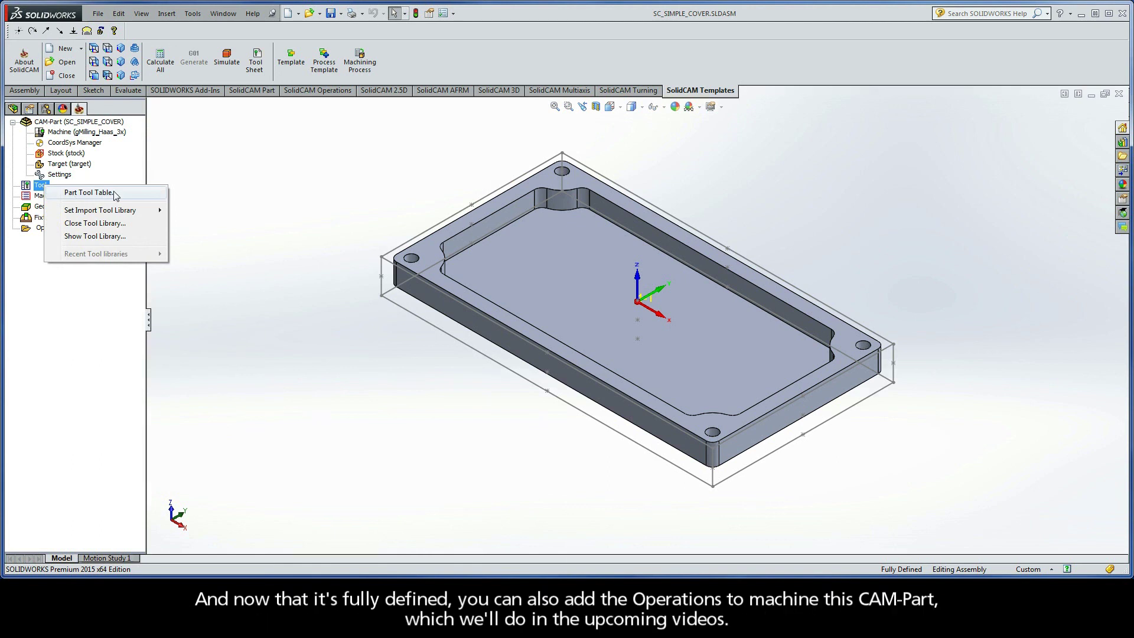
left_click(39, 230)
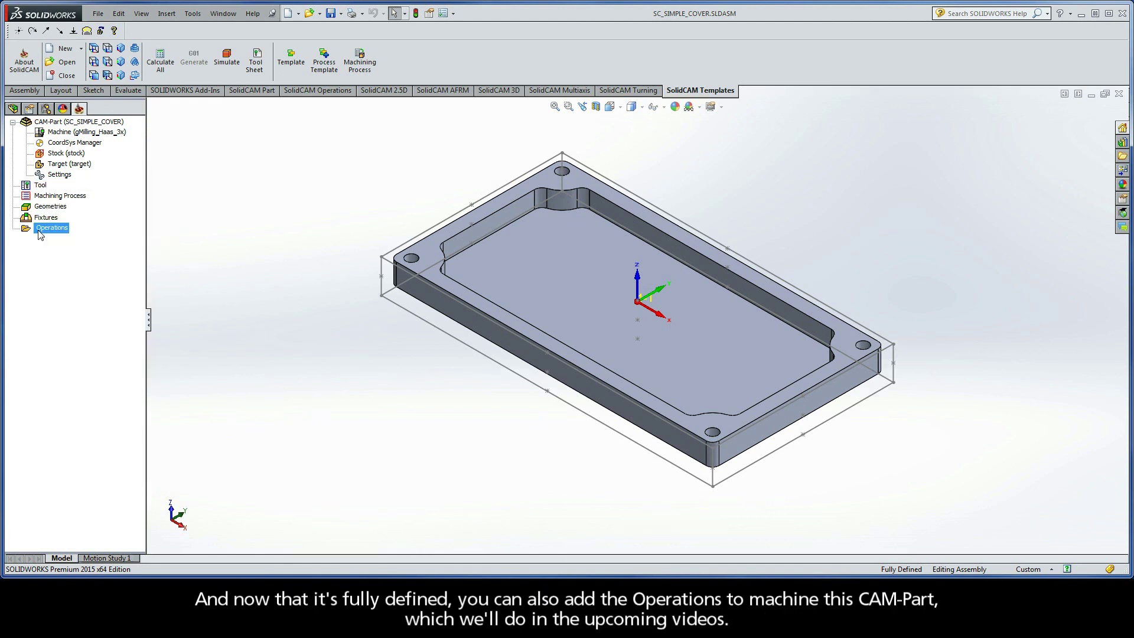